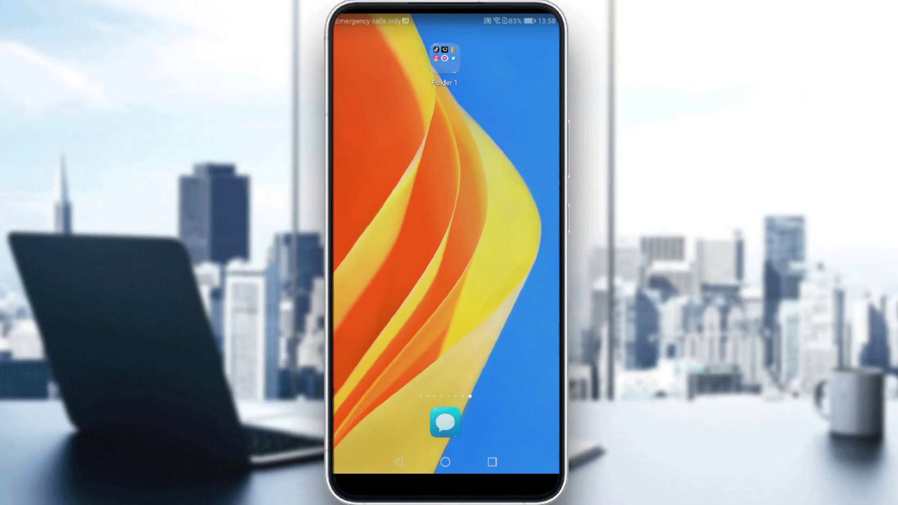
# - Launch Twitter from Folder 1 on the home screen
pyautogui.click(445, 58)
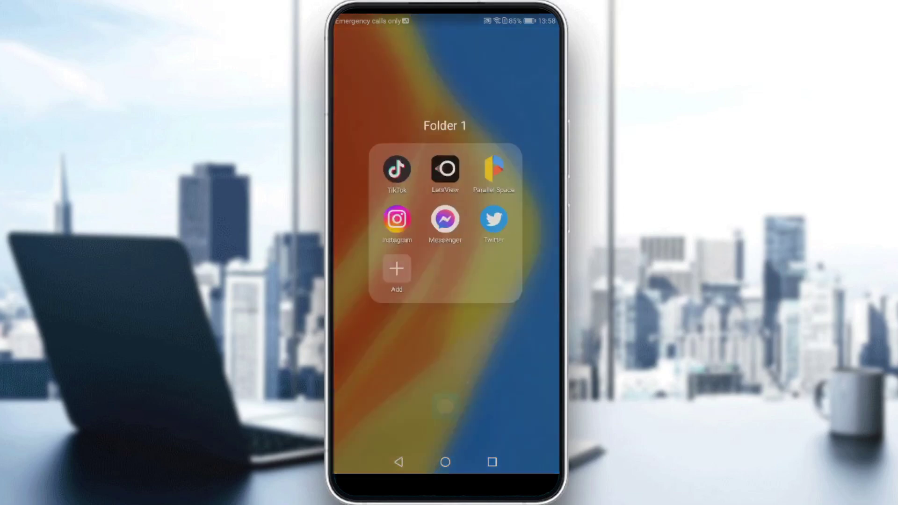
pyautogui.click(498, 240)
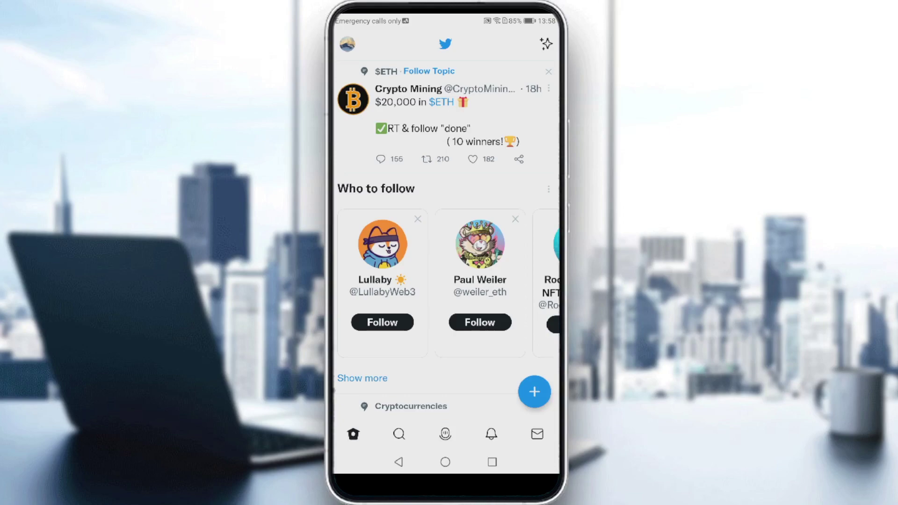
pyautogui.scroll(-5, 449, 252)
pyautogui.scroll(-5, 449, 253)
pyautogui.scroll(-5, 449, 253)
pyautogui.scroll(-5, 450, 252)
pyautogui.scroll(-5, 449, 252)
pyautogui.scroll(-3, 449, 253)
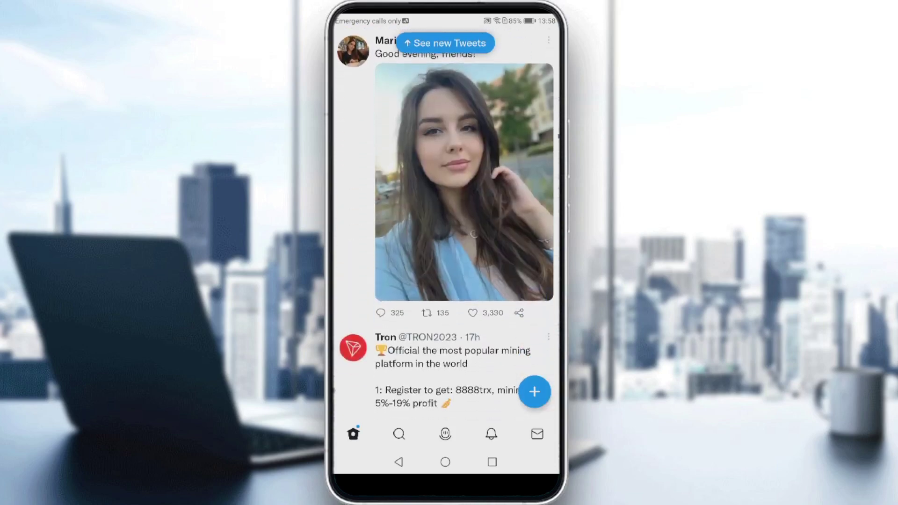
pyautogui.scroll(1, 449, 252)
pyautogui.scroll(-4, 450, 253)
pyautogui.scroll(-4, 449, 253)
pyautogui.scroll(-4, 449, 253)
pyautogui.scroll(-3, 450, 253)
pyautogui.scroll(-3, 449, 253)
pyautogui.scroll(-3, 449, 253)
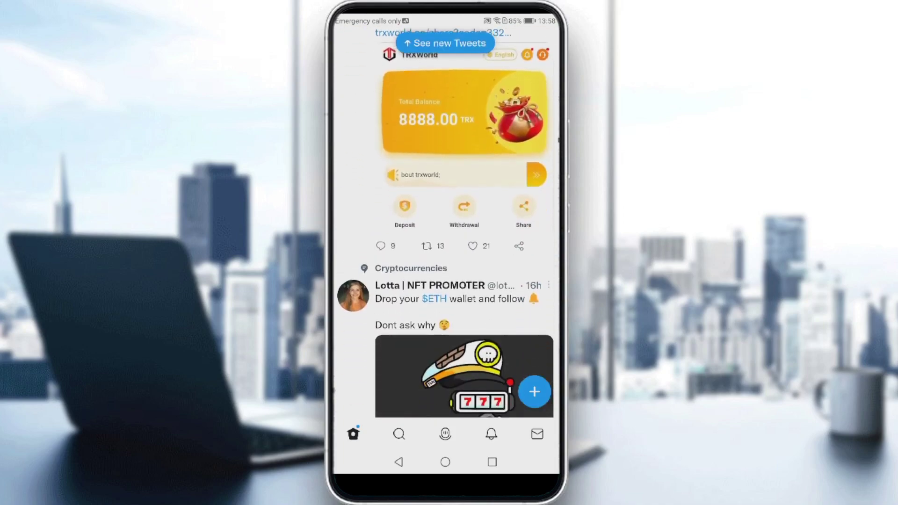
pyautogui.scroll(-4, 449, 252)
pyautogui.scroll(-4, 449, 253)
pyautogui.scroll(-4, 449, 253)
pyautogui.scroll(-3, 449, 253)
pyautogui.scroll(-2, 449, 252)
pyautogui.scroll(-1, 448, 252)
pyautogui.scroll(-3, 449, 253)
pyautogui.scroll(-3, 449, 252)
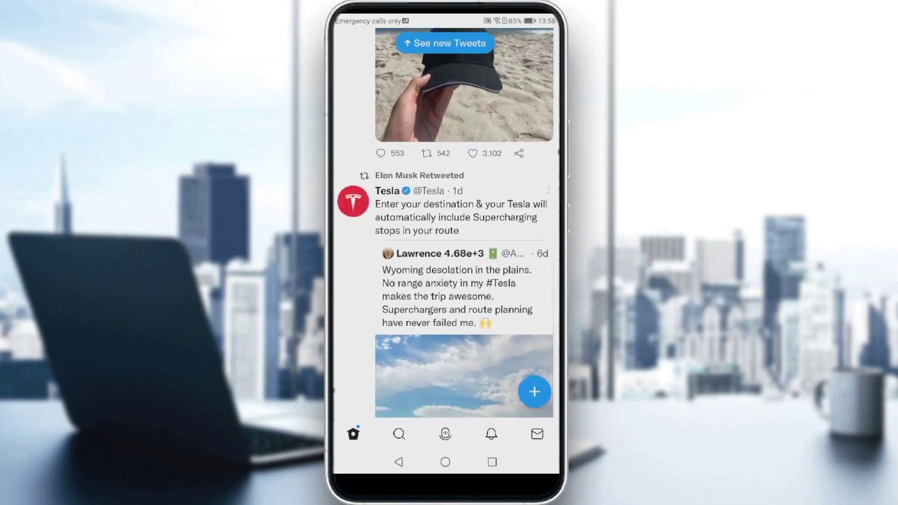
pyautogui.scroll(-2, 449, 253)
pyautogui.scroll(-2, 450, 253)
pyautogui.scroll(-3, 449, 252)
pyautogui.scroll(-2, 450, 253)
pyautogui.scroll(-2, 450, 253)
pyautogui.scroll(-1, 449, 253)
pyautogui.scroll(-5, 449, 253)
pyautogui.scroll(-2, 449, 253)
# - Go to the Explore page to browse toward the ValorLeaks #VALORANT video tweet
pyautogui.click(399, 434)
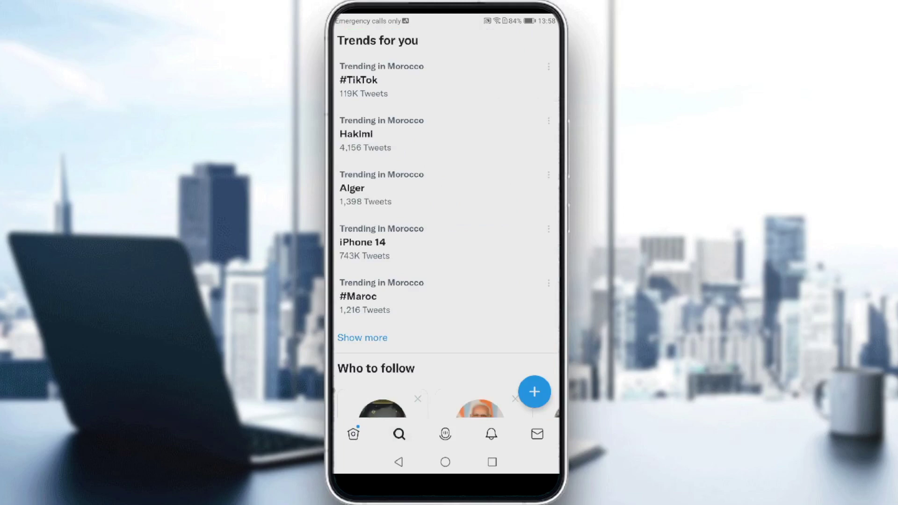
pyautogui.scroll(-5, 446, 246)
pyautogui.scroll(-5, 445, 246)
pyautogui.scroll(-5, 445, 245)
pyautogui.scroll(-3, 445, 246)
pyautogui.scroll(-5, 446, 246)
pyautogui.scroll(-5, 446, 245)
pyautogui.scroll(-5, 445, 245)
pyautogui.scroll(-5, 446, 246)
pyautogui.scroll(-5, 445, 245)
pyautogui.scroll(-5, 446, 246)
pyautogui.scroll(-5, 445, 246)
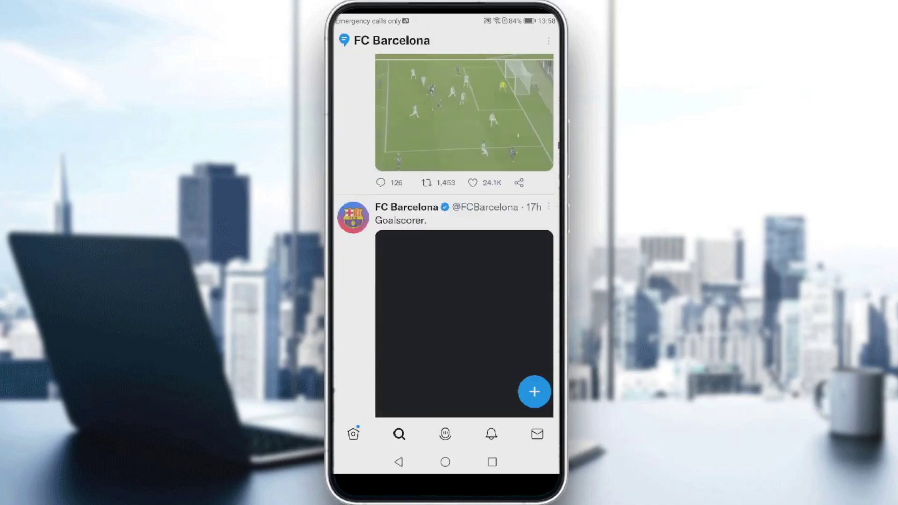
pyautogui.scroll(-5, 445, 245)
pyautogui.scroll(-5, 446, 245)
pyautogui.scroll(-3, 446, 246)
pyautogui.scroll(-5, 446, 246)
pyautogui.scroll(-4, 446, 245)
pyautogui.scroll(-5, 445, 246)
pyautogui.scroll(2, 445, 245)
pyautogui.scroll(2, 446, 246)
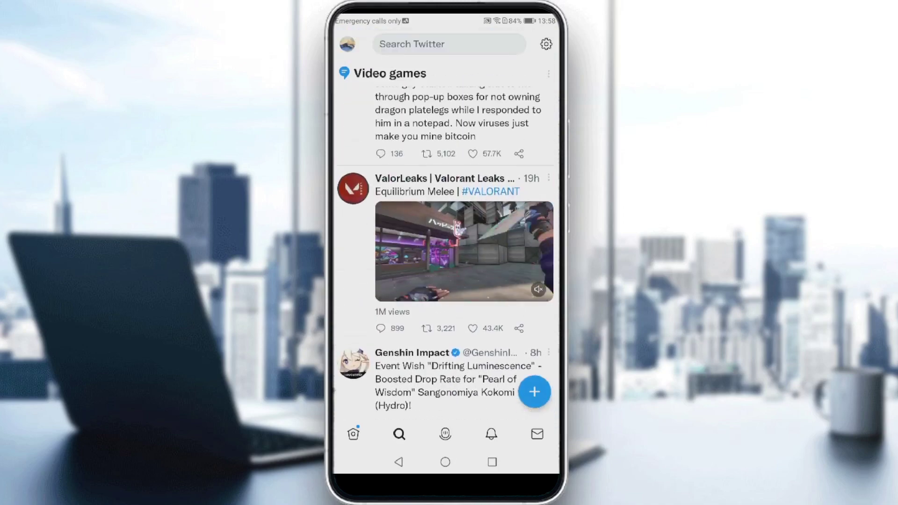
pyautogui.scroll(-1, 446, 246)
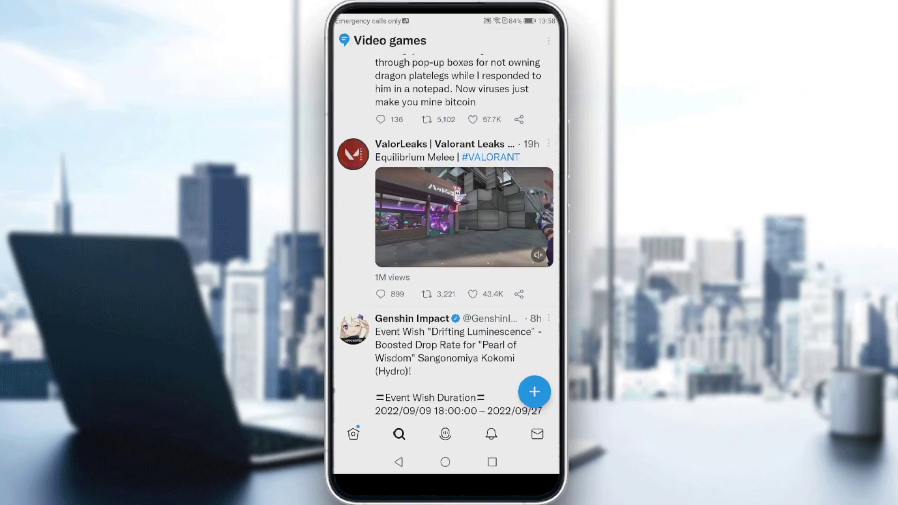
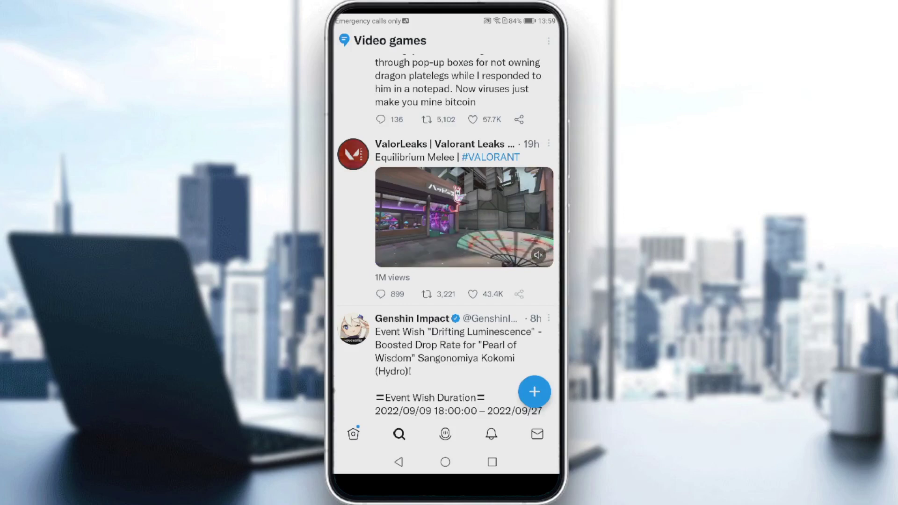
# - Copy the ValorLeaks Equilibrium Melee tweet's link via Share, then go to the home screen
pyautogui.click(519, 294)
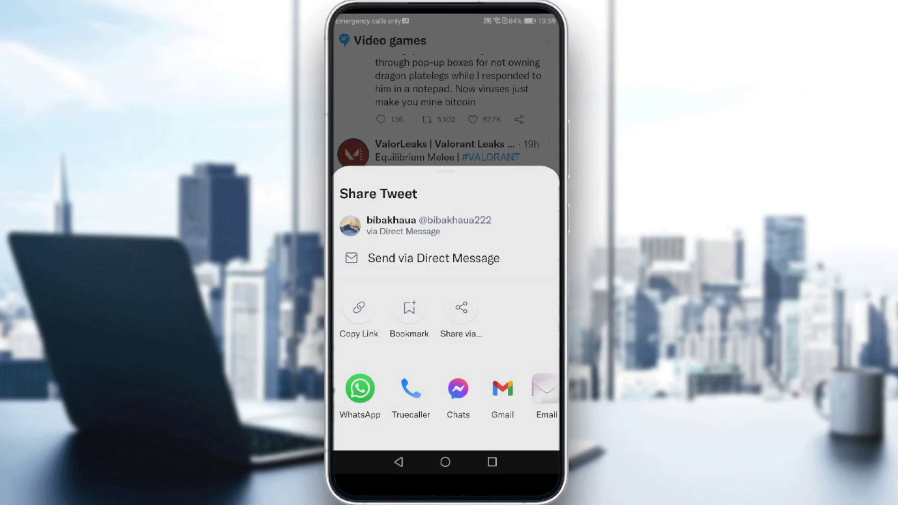
pyautogui.click(359, 308)
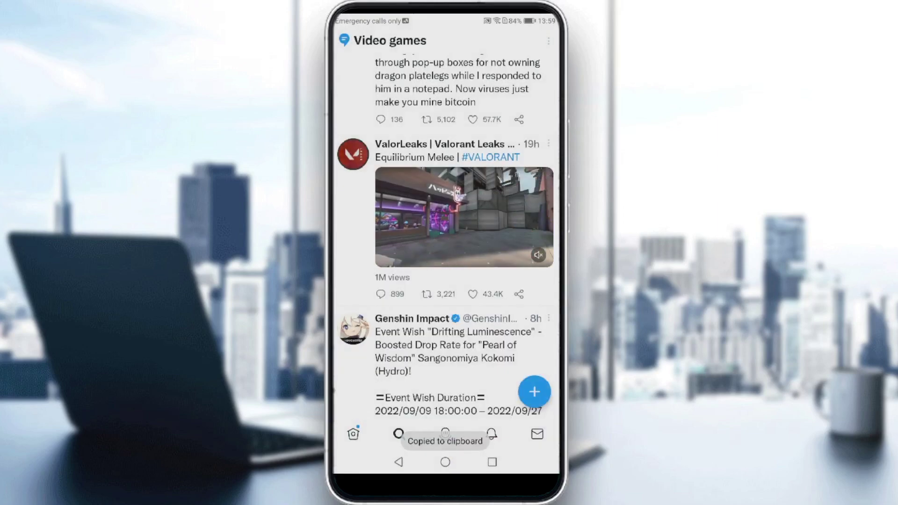
pyautogui.press('Home')
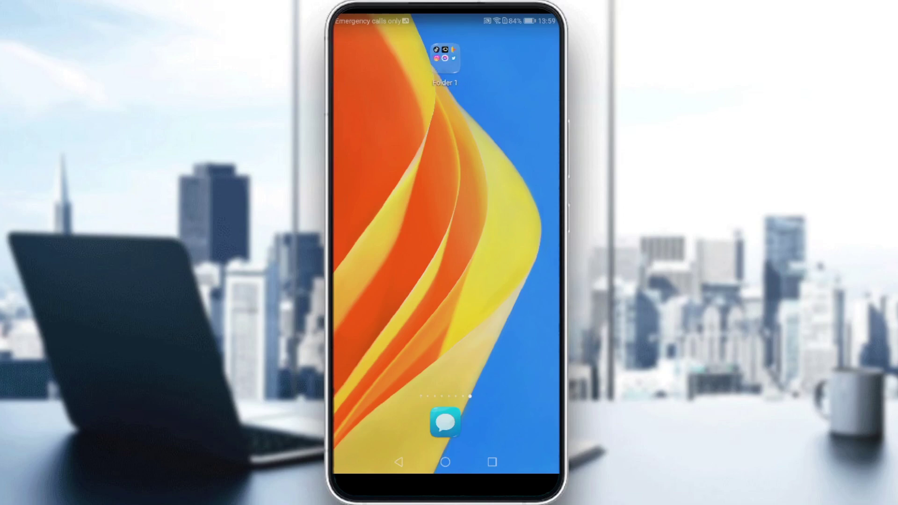
# - Load the copied ValorLeaks tweet URL in Chrome's address bar
pyautogui.click(445, 56)
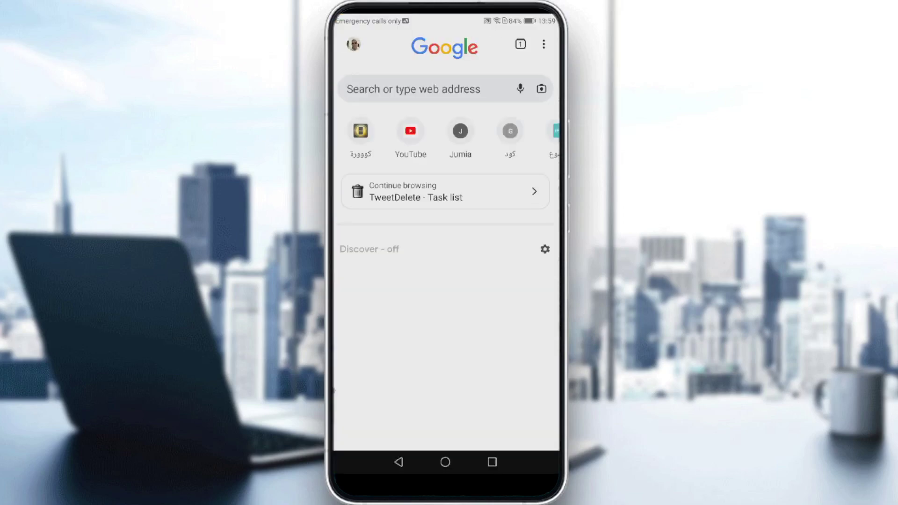
pyautogui.click(413, 89)
pyautogui.click(361, 65)
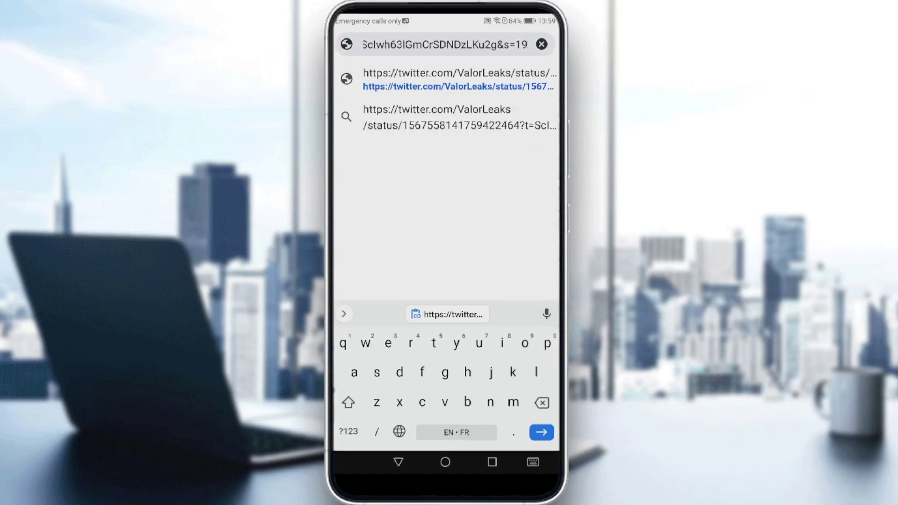
pyautogui.click(540, 433)
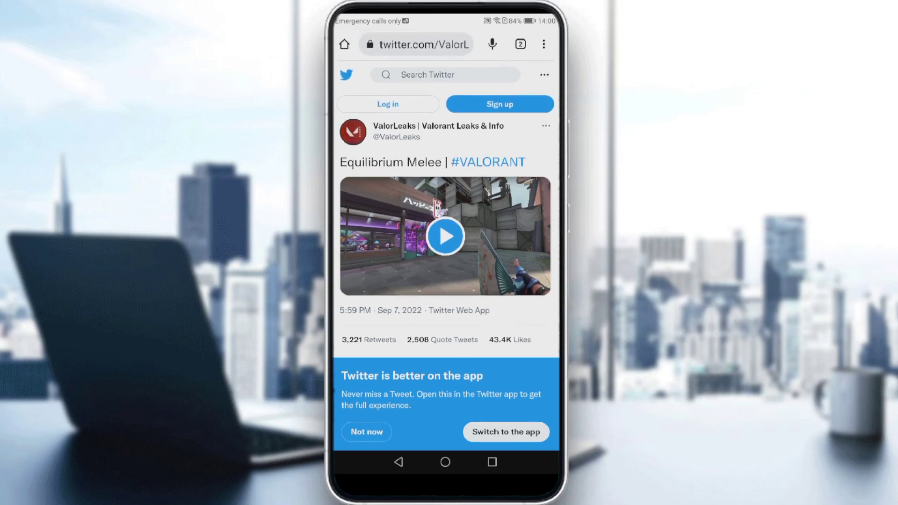
# - Open Chrome's three-dot options menu and dismiss it without changes
pyautogui.click(544, 44)
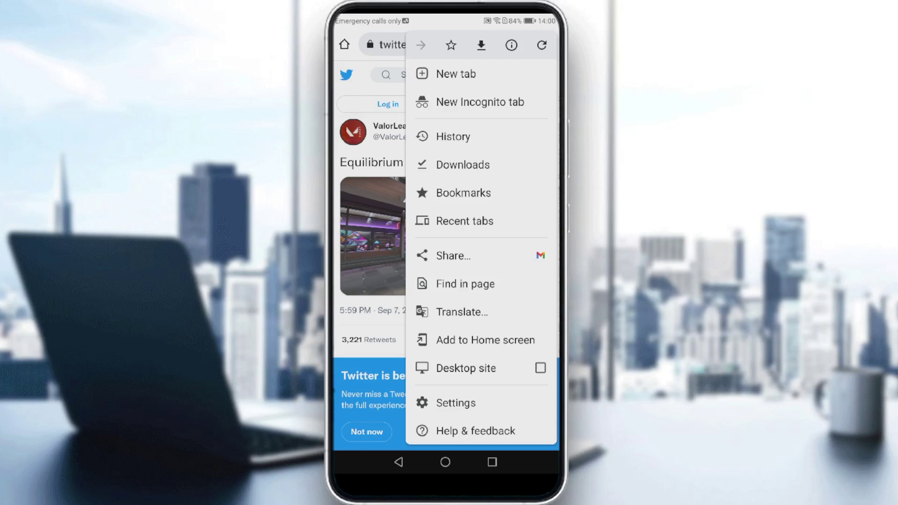
pyautogui.press('Escape')
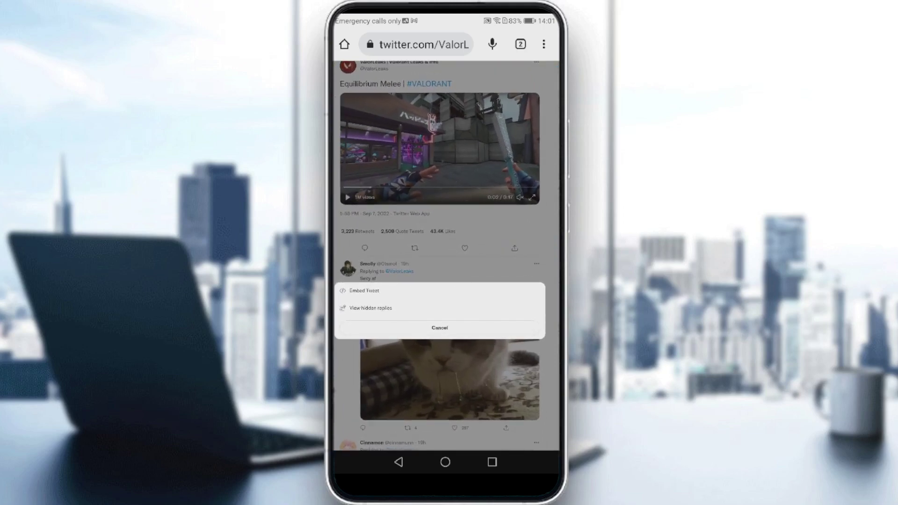
# - Copy the ValorLeaks tweet's embed code from the Embed Tweet page
pyautogui.click(365, 291)
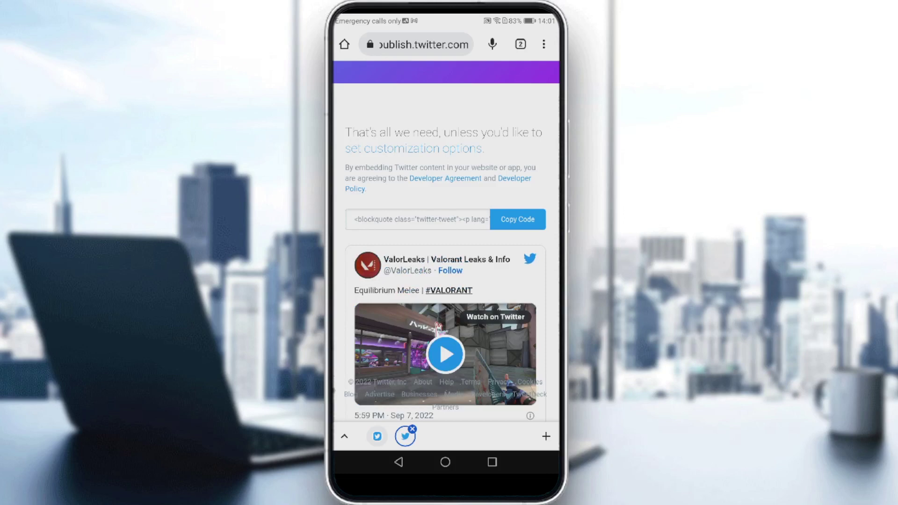
pyautogui.click(518, 219)
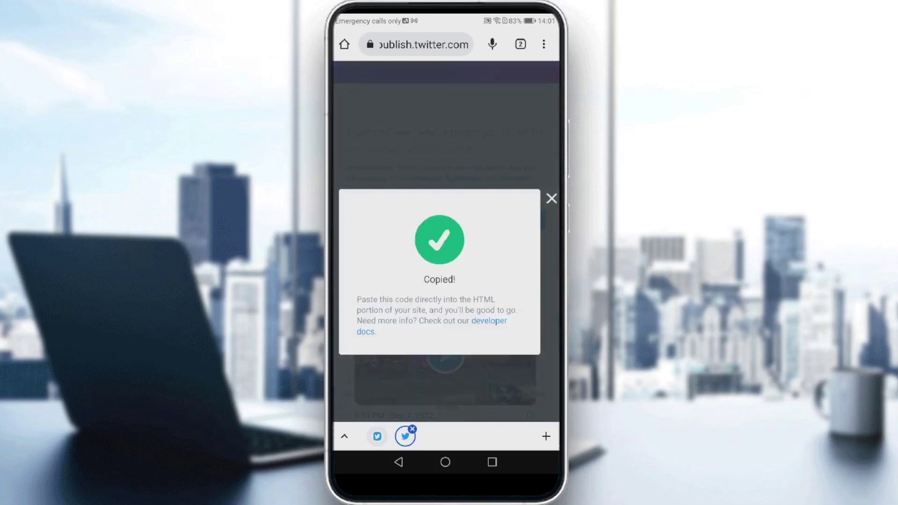
pyautogui.click(551, 198)
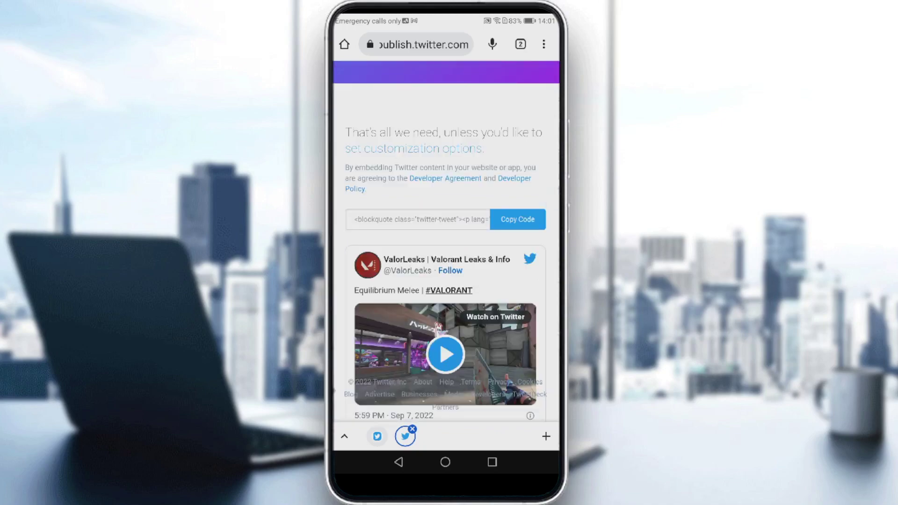
# - Leave Chrome and launch Twitter from Folder 1 on the home screen
pyautogui.click(445, 462)
pyautogui.moveTo(527, 245); pyautogui.dragTo(364, 245)
pyautogui.click(444, 60)
pyautogui.click(499, 239)
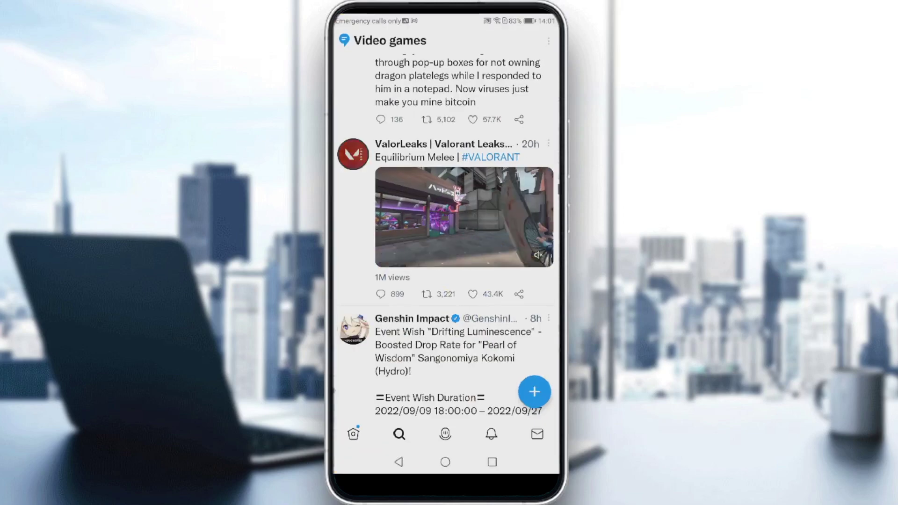
# - Start a new tweet from the Home timeline and paste the ValorLeaks embed code
pyautogui.click(353, 433)
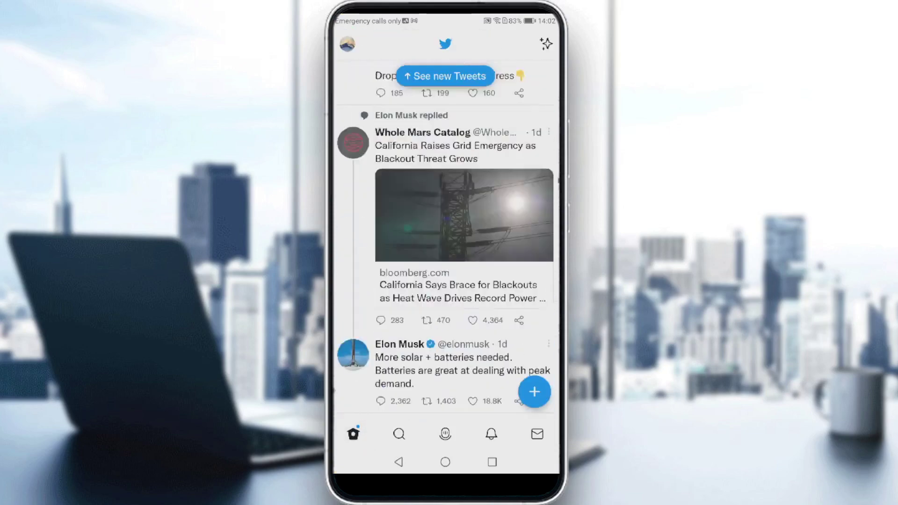
pyautogui.scroll(3, 446, 245)
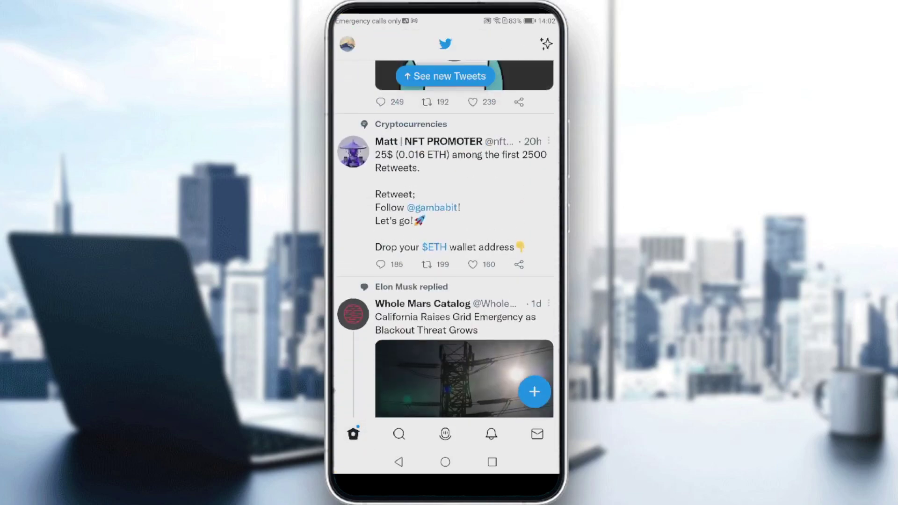
pyautogui.click(534, 392)
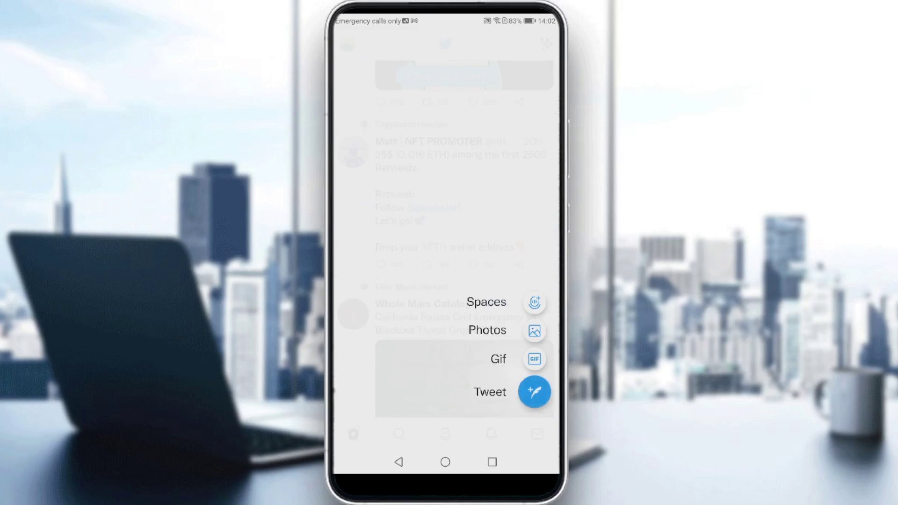
pyautogui.click(535, 391)
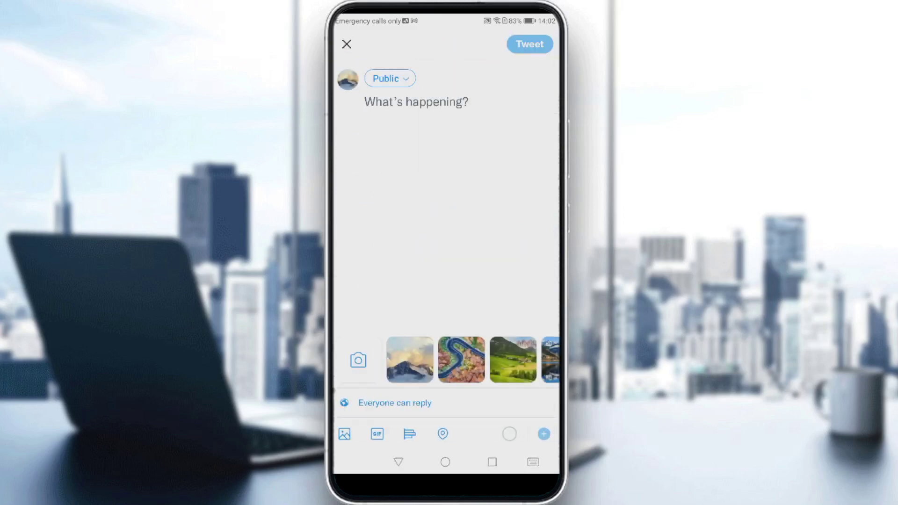
pyautogui.click(368, 102)
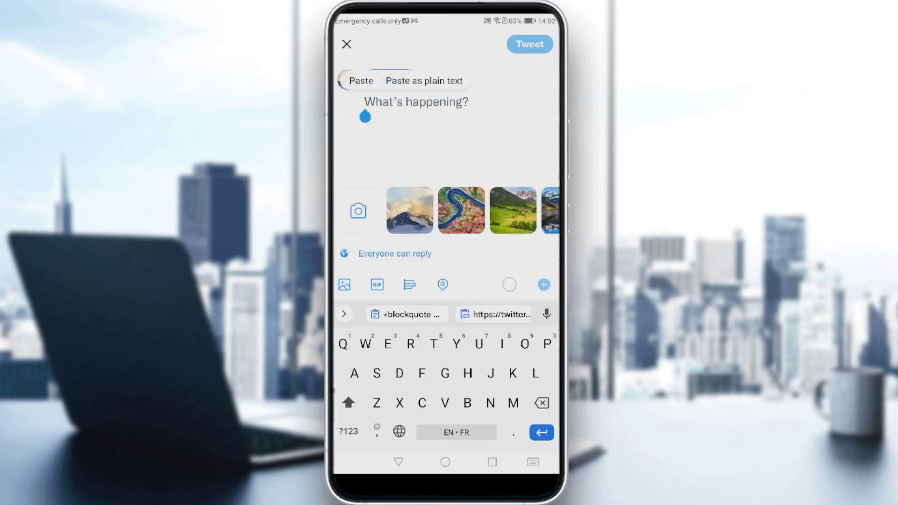
pyautogui.click(361, 81)
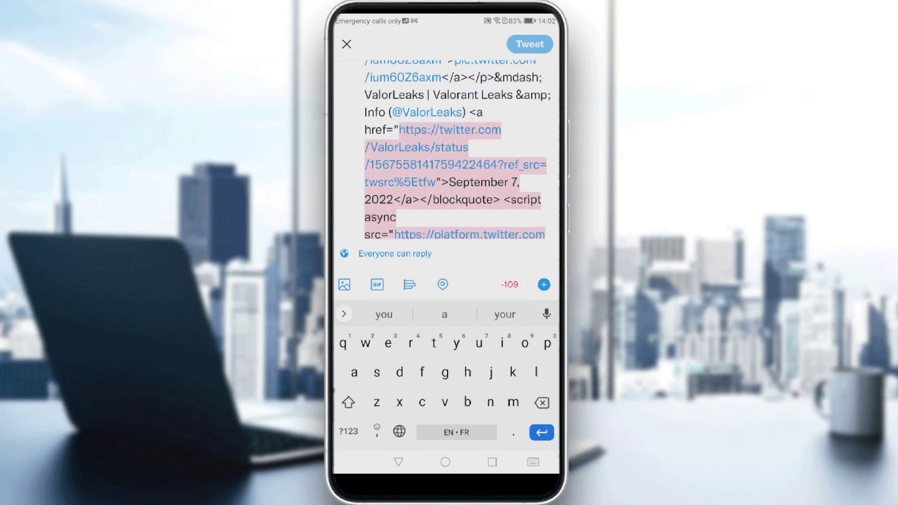
pyautogui.scroll(5, 456, 154)
pyautogui.scroll(-5, 456, 154)
pyautogui.scroll(-3, 456, 154)
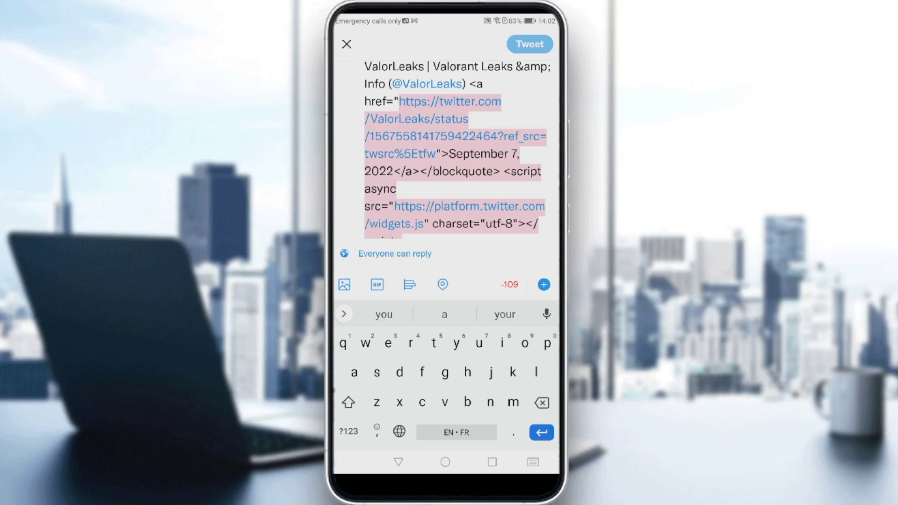
pyautogui.scroll(4, 456, 155)
pyautogui.scroll(-5, 456, 154)
# - Delete all embed code after the pic.twitter.com/ium60Z6axm link
pyautogui.doubleClick(456, 191)
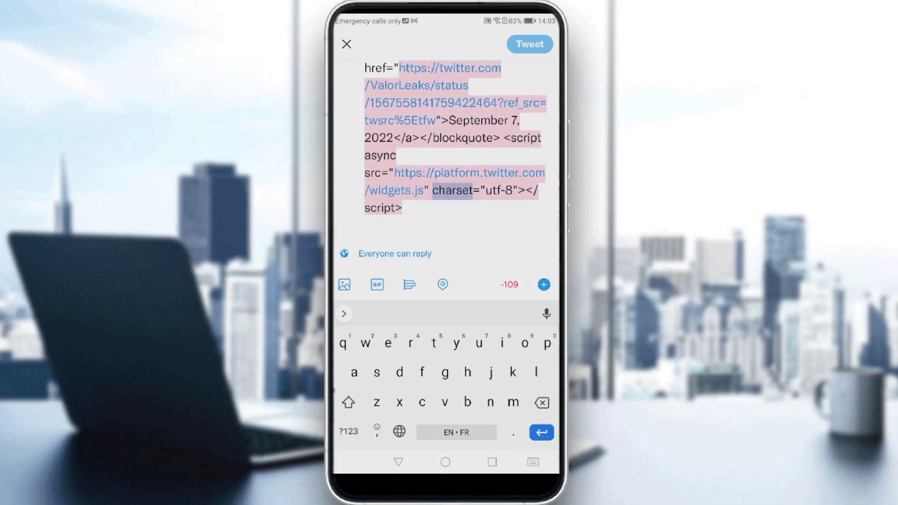
pyautogui.moveTo(426, 207)
pyautogui.mouseDown()
pyautogui.moveTo(358, 70)
pyautogui.moveTo(399, 174)
pyautogui.moveTo(449, 140)
pyautogui.moveTo(441, 122)
pyautogui.mouseUp()
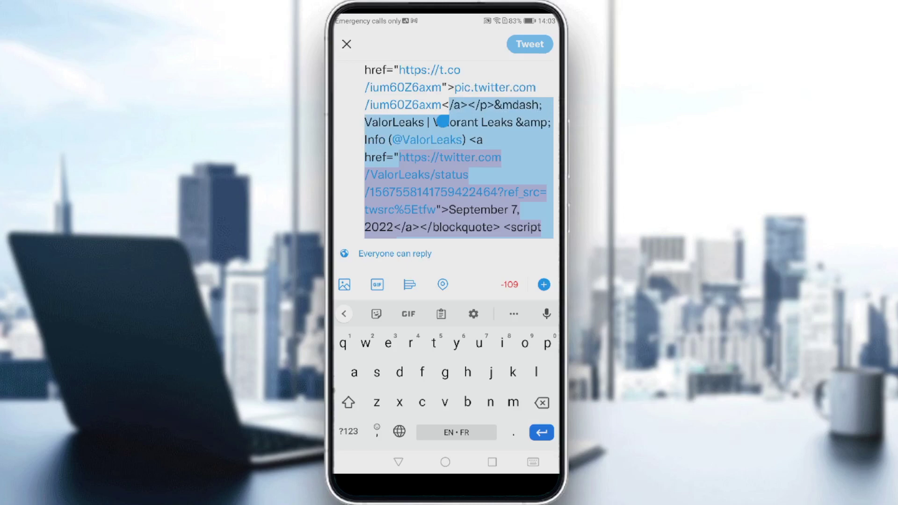
pyautogui.moveTo(442, 122); pyautogui.dragTo(441, 122)
pyautogui.press('BackSpace')
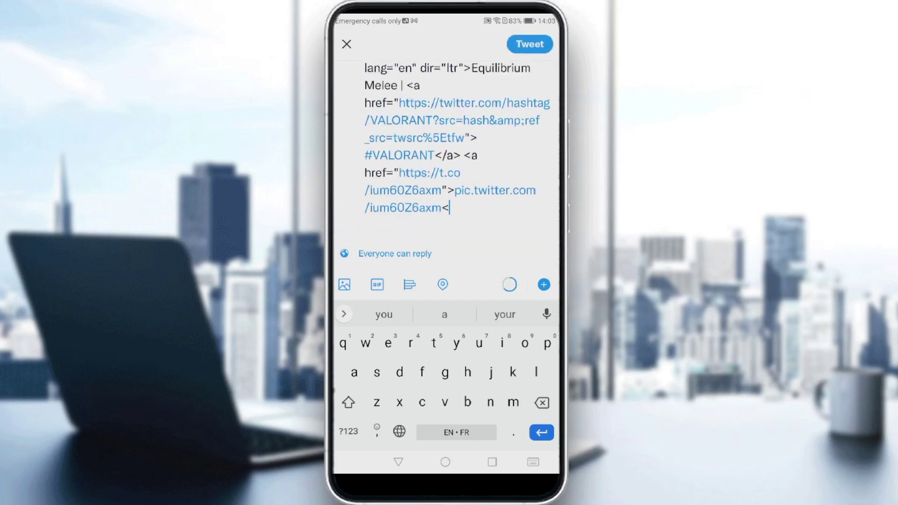
# - Cut the code before the pic link and remove the stray '>' character
pyautogui.doubleClick(400, 155)
pyautogui.moveTo(364, 164); pyautogui.dragTo(365, 112)
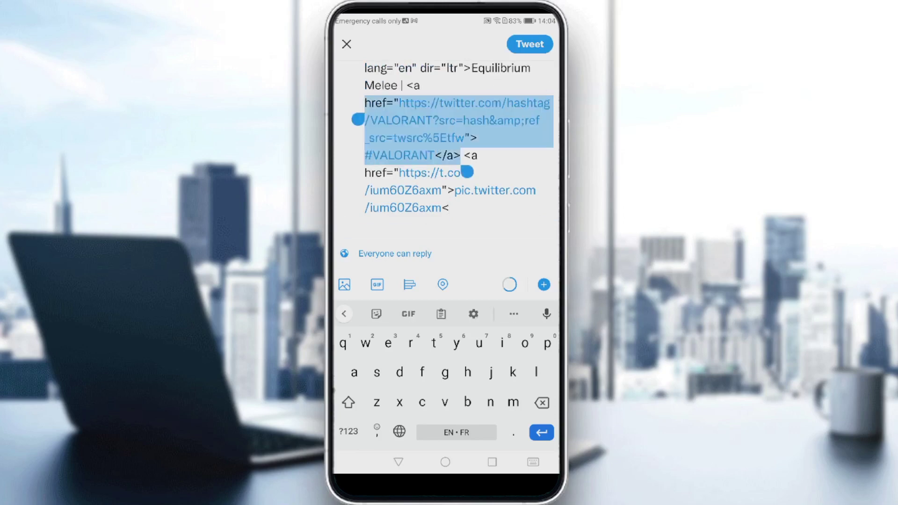
pyautogui.moveTo(467, 173); pyautogui.dragTo(556, 189)
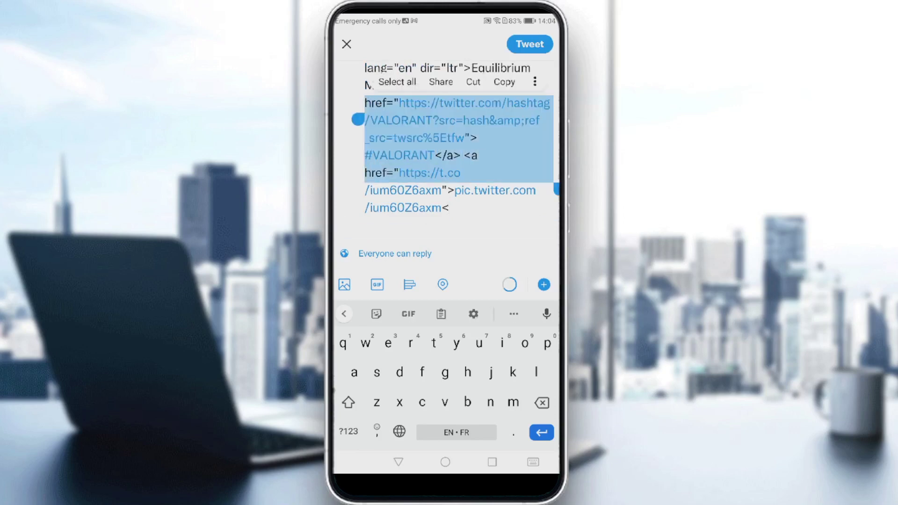
pyautogui.moveTo(556, 190)
pyautogui.mouseDown()
pyautogui.moveTo(432, 208)
pyautogui.moveTo(453, 207)
pyautogui.mouseUp()
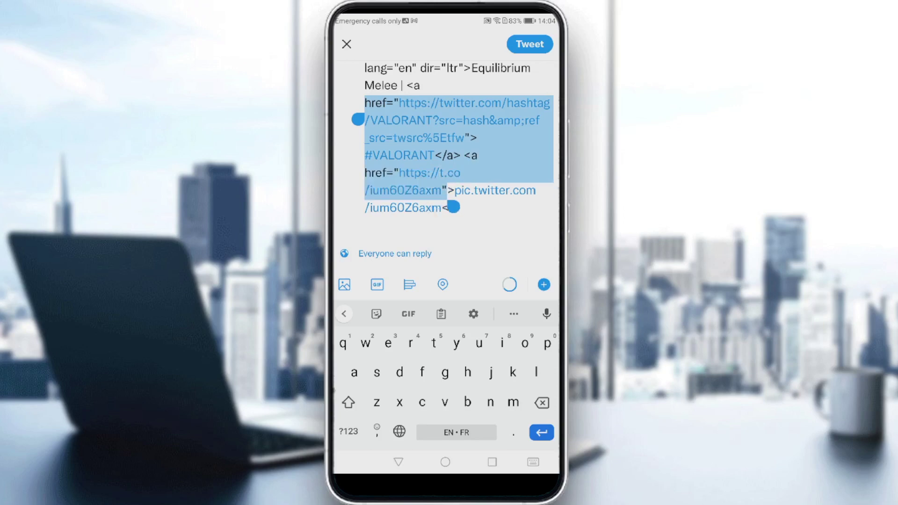
pyautogui.click(386, 81)
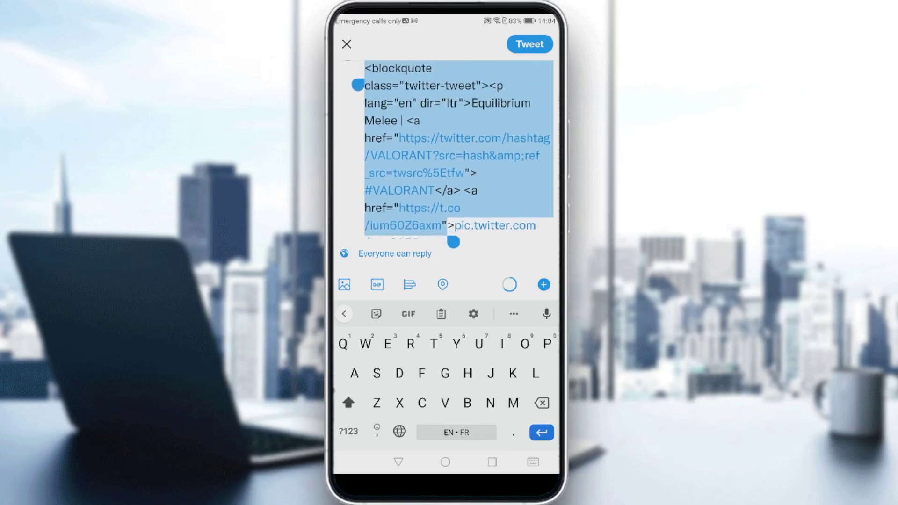
pyautogui.click(470, 40)
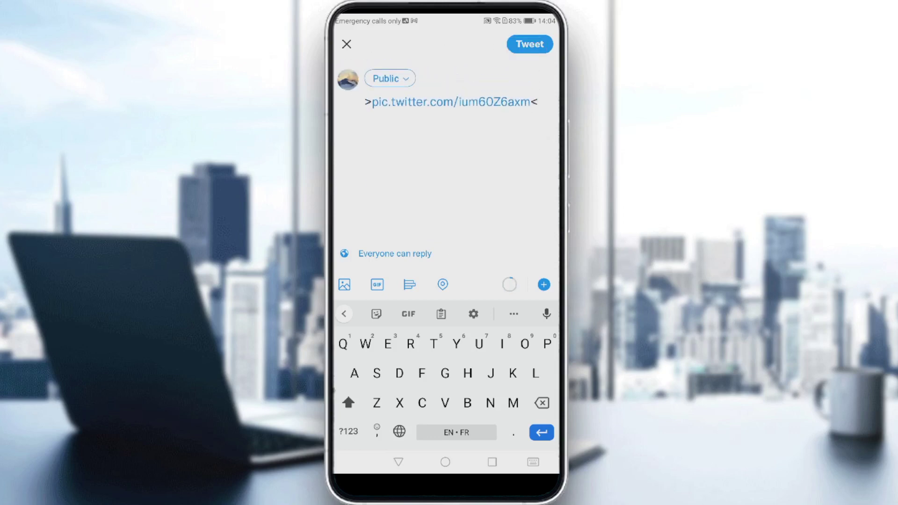
pyautogui.click(372, 102)
pyautogui.press('BackSpace')
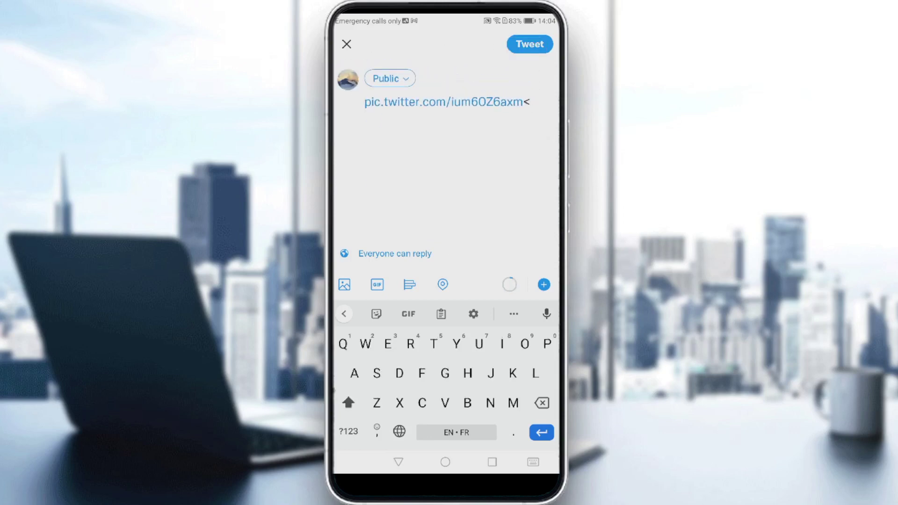
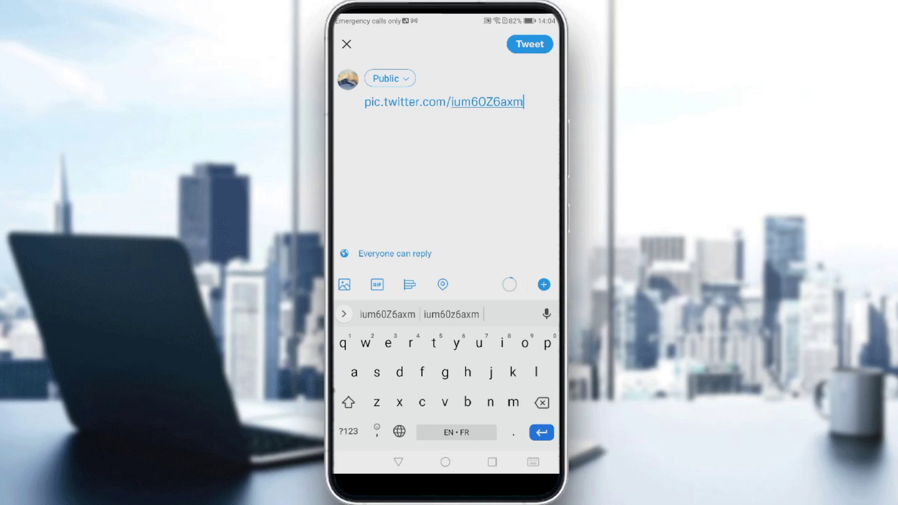
# - Post 'Hello test' on a new line above the pic.twitter.com link, then open the account drawer
pyautogui.click(366, 102)
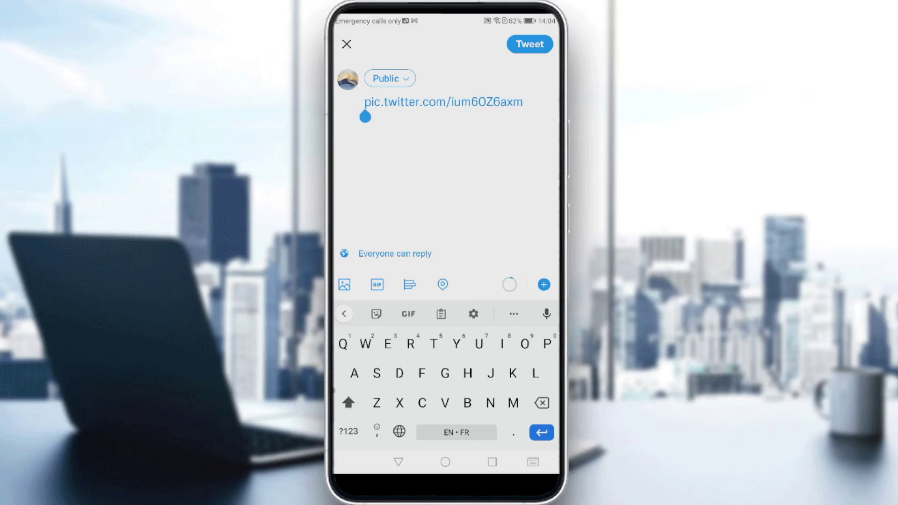
pyautogui.click(542, 432)
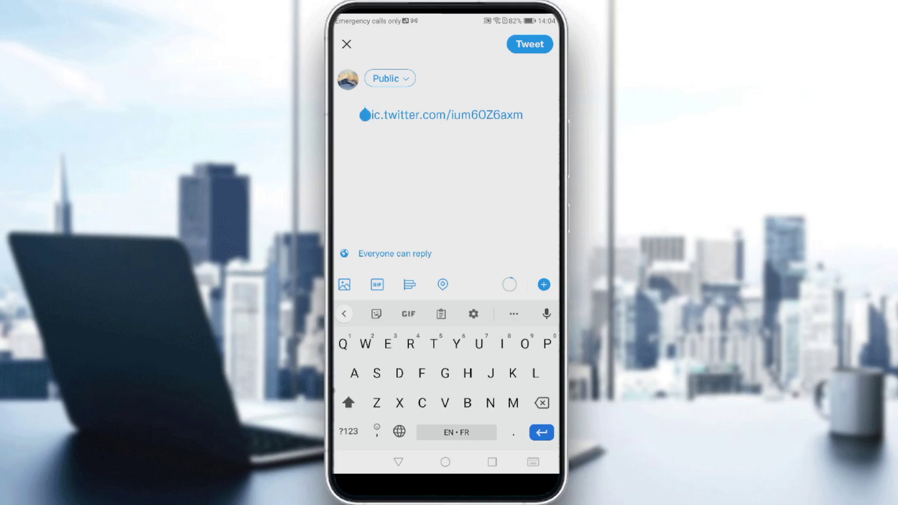
pyautogui.write('Hello tea test')
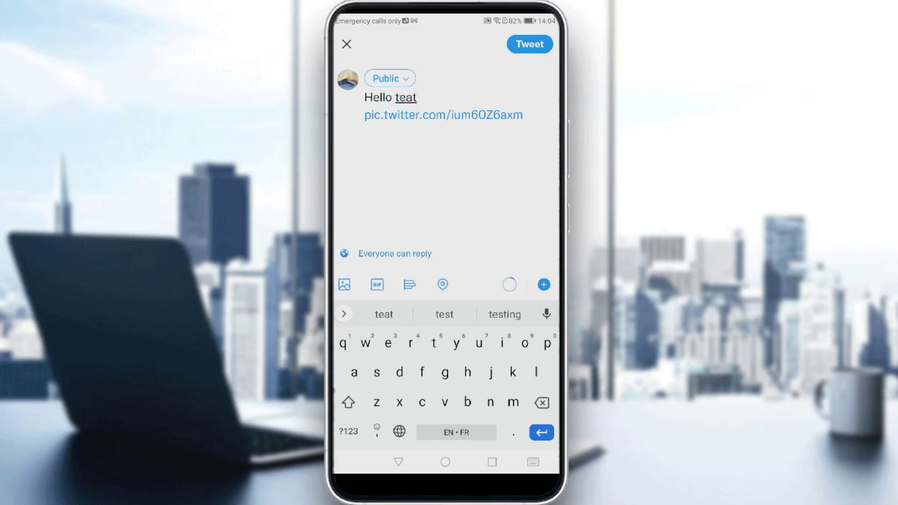
pyautogui.press('BackSpace')
pyautogui.press('BackSpace')
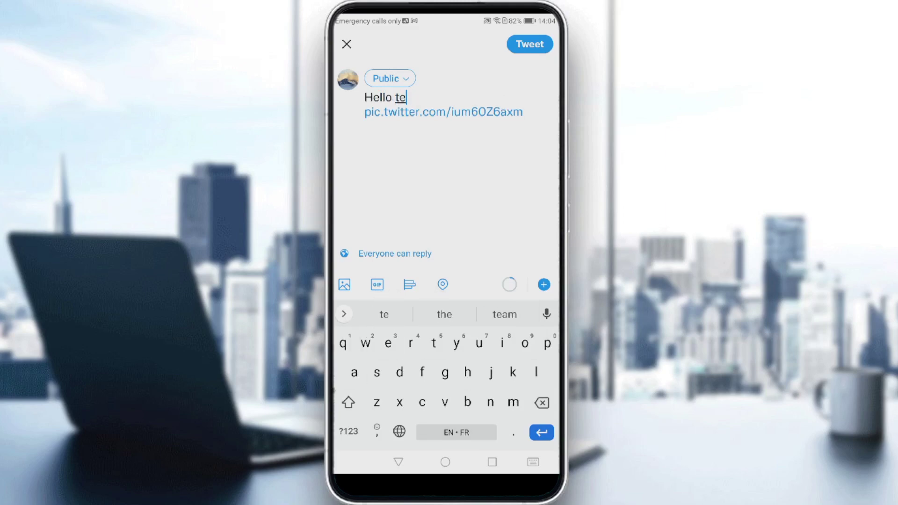
pyautogui.write('st')
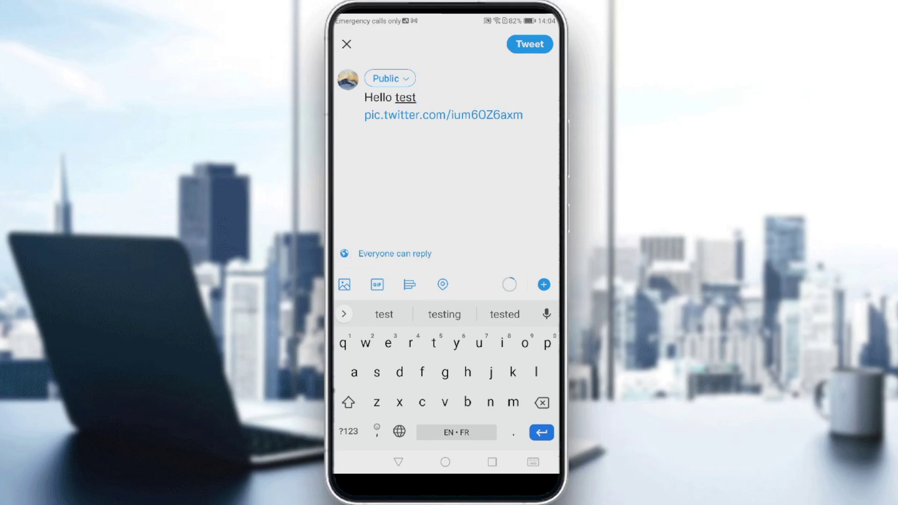
pyautogui.click(529, 44)
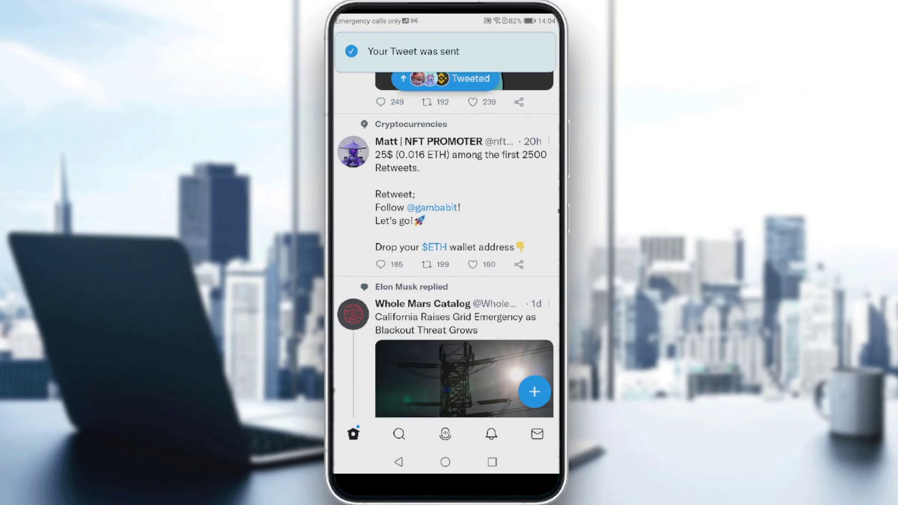
pyautogui.click(446, 79)
pyautogui.click(352, 43)
# - Choose Profile in the side drawer to show your latest tweet
pyautogui.click(384, 149)
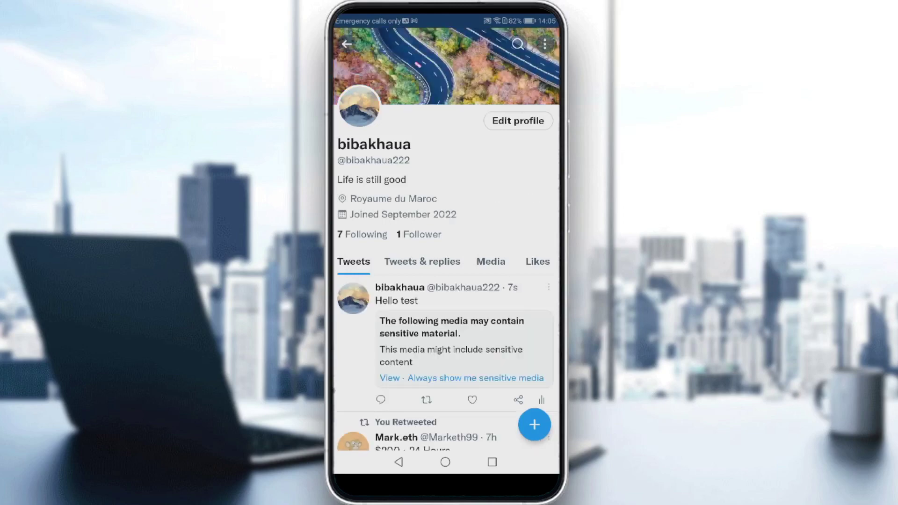
pyautogui.scroll(-1, 445, 280)
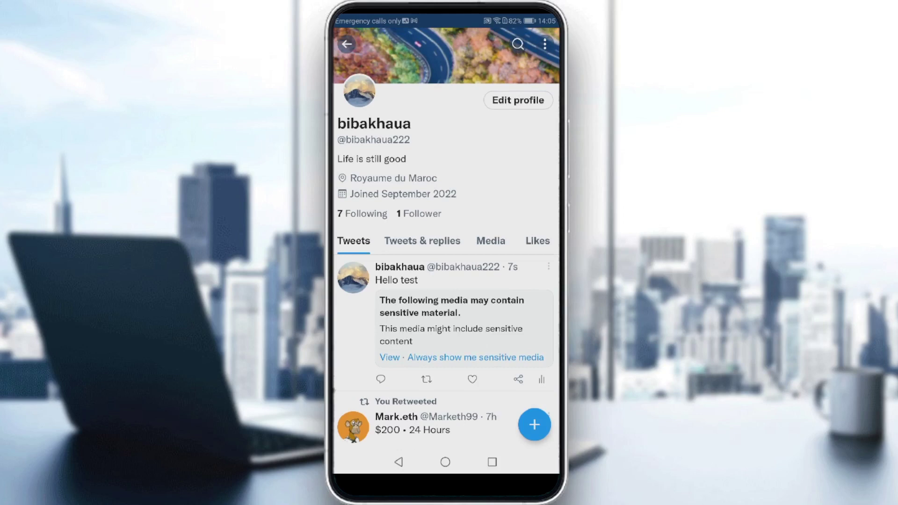
# - Choose View on the Hello test tweet's sensitive-media warning so its video plays
pyautogui.click(389, 356)
pyautogui.scroll(-1, 445, 280)
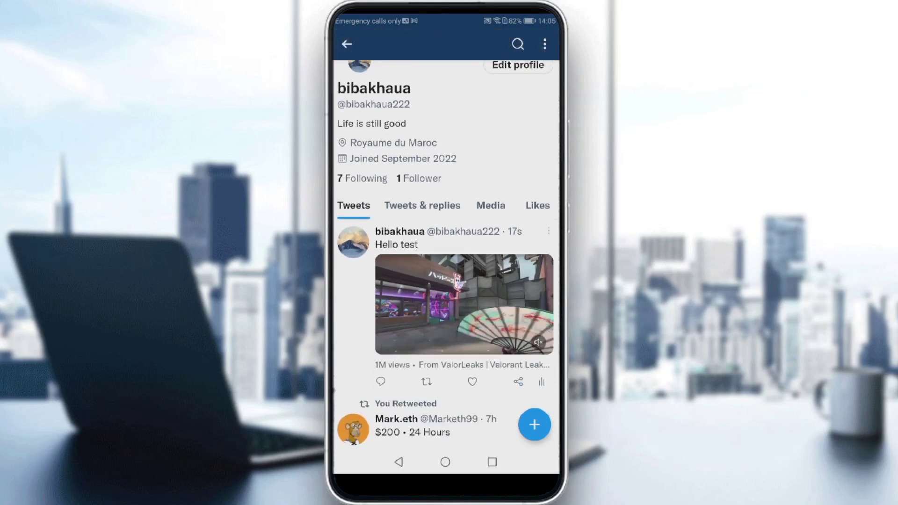
pyautogui.scroll(1, 445, 281)
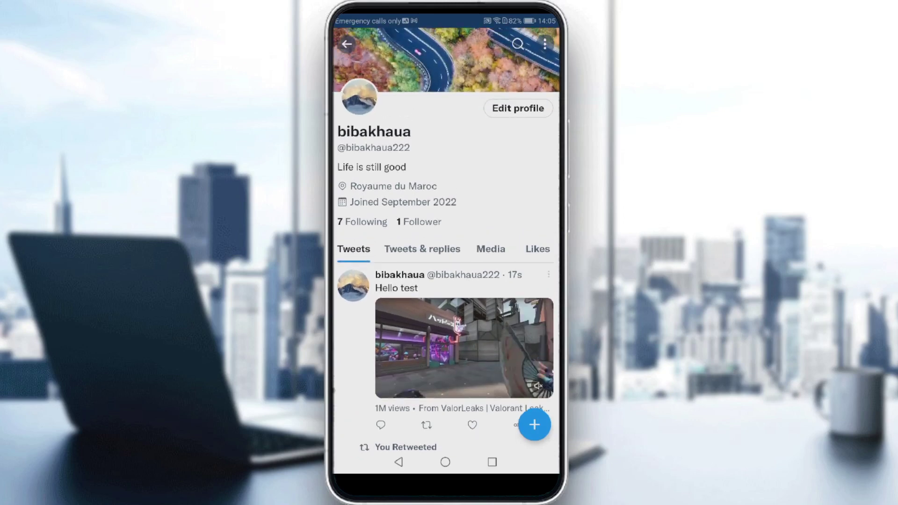